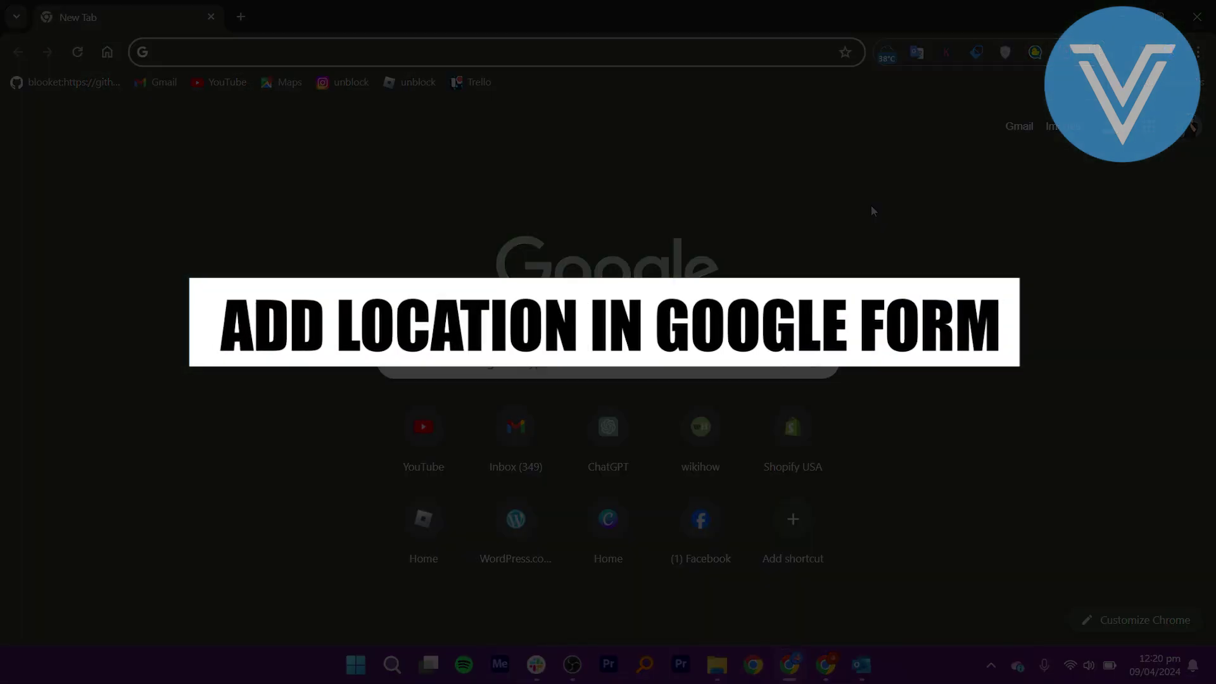
pyautogui.write('googke form')
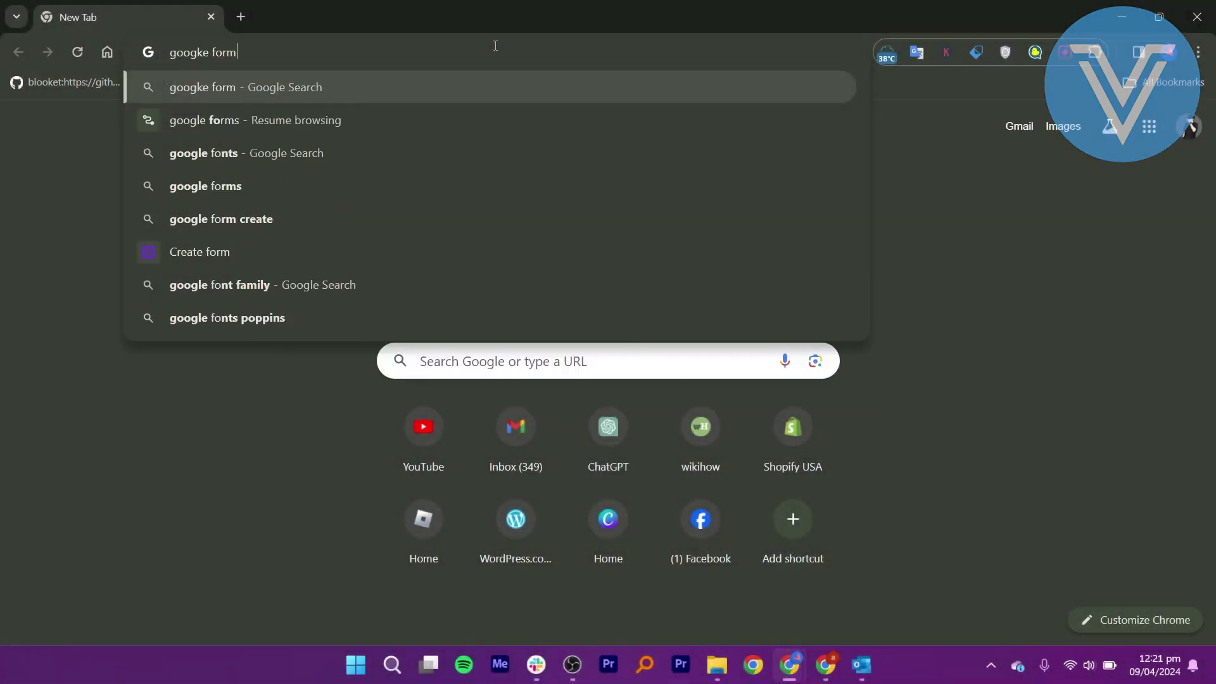
# - Search for Google Forms, then open Fillout's Google Forms Customizer from the search results
pyautogui.press('Return')
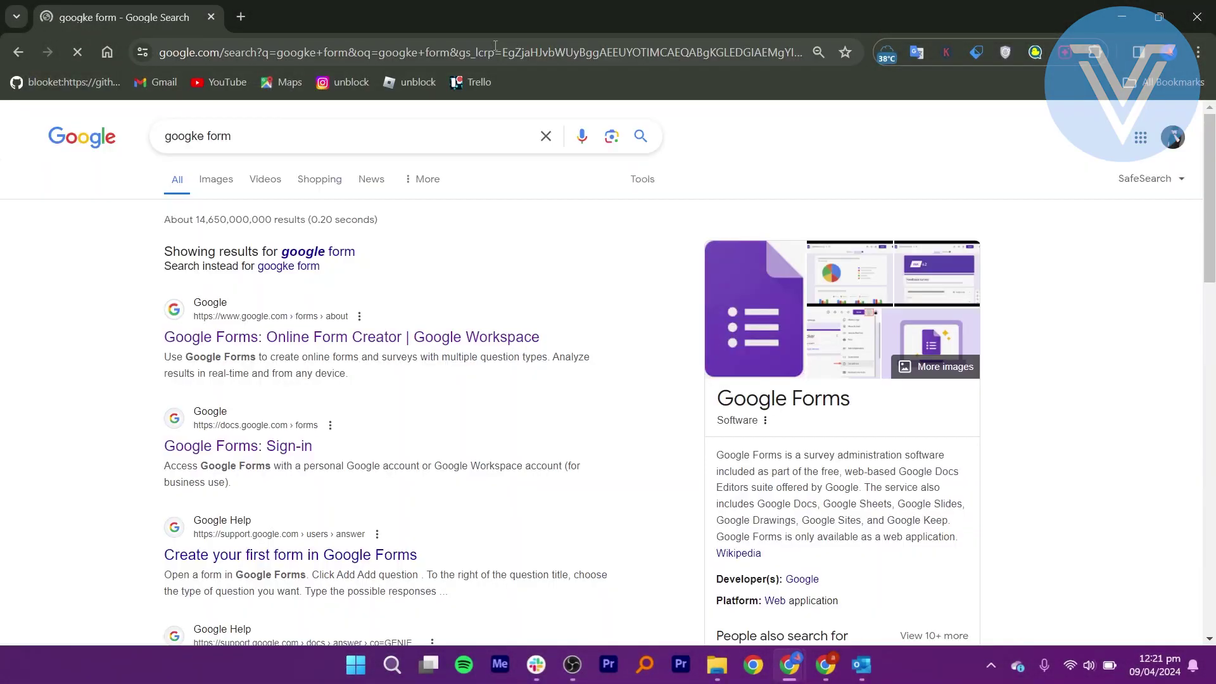
pyautogui.click(216, 443)
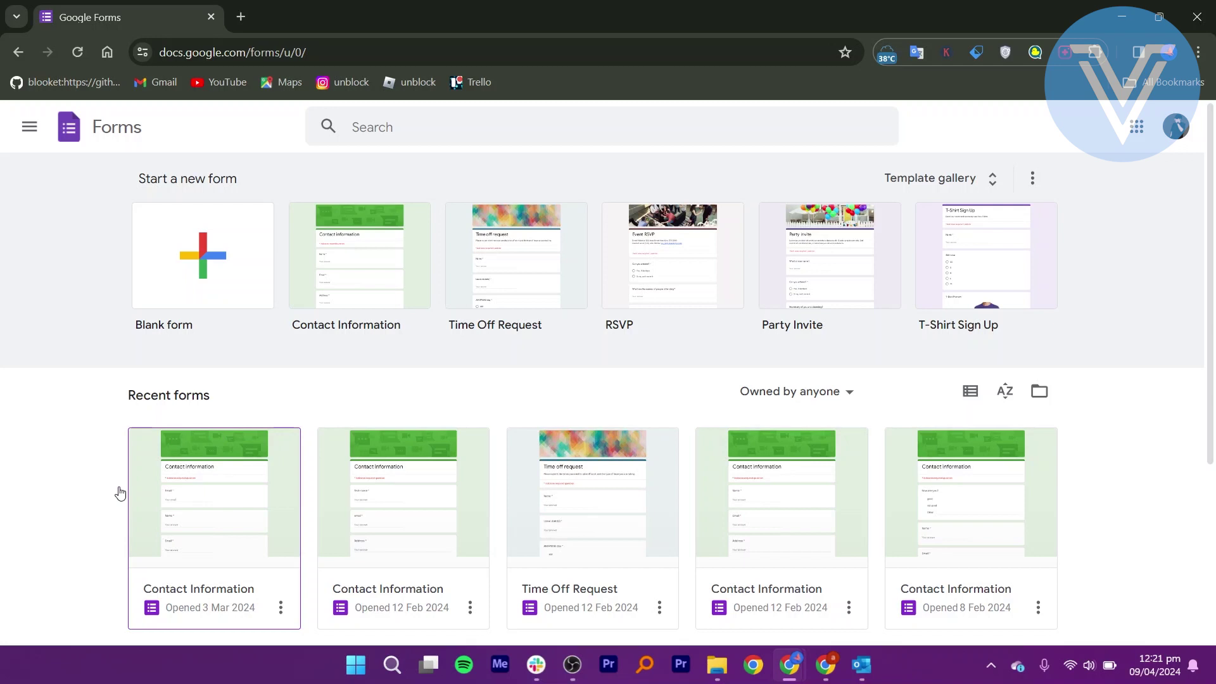
pyautogui.scroll(-5, 363, 337)
pyautogui.scroll(1, 362, 337)
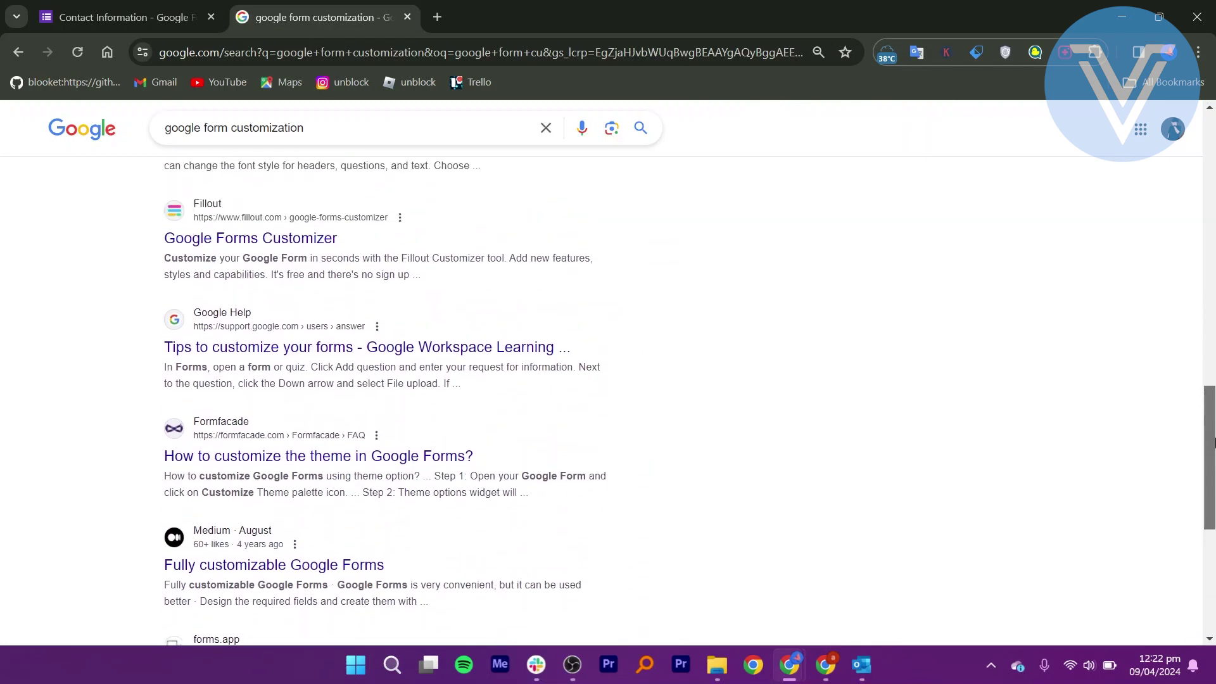
pyautogui.click(264, 244)
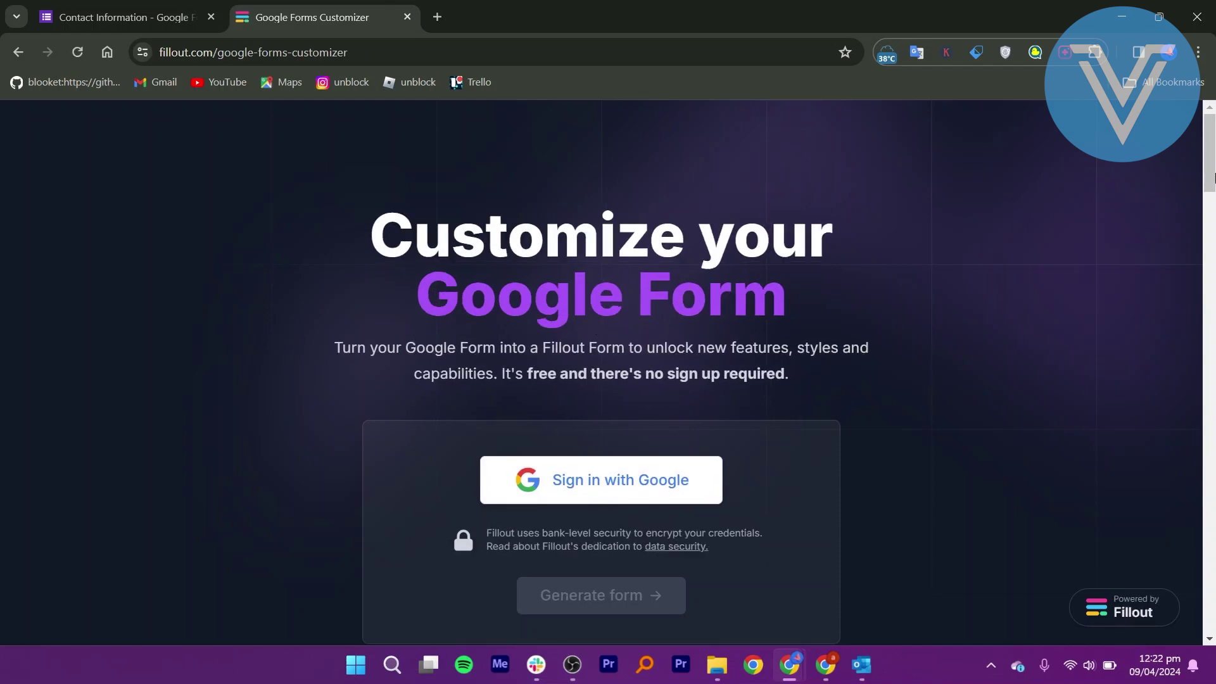
pyautogui.scroll(-1, 552, 437)
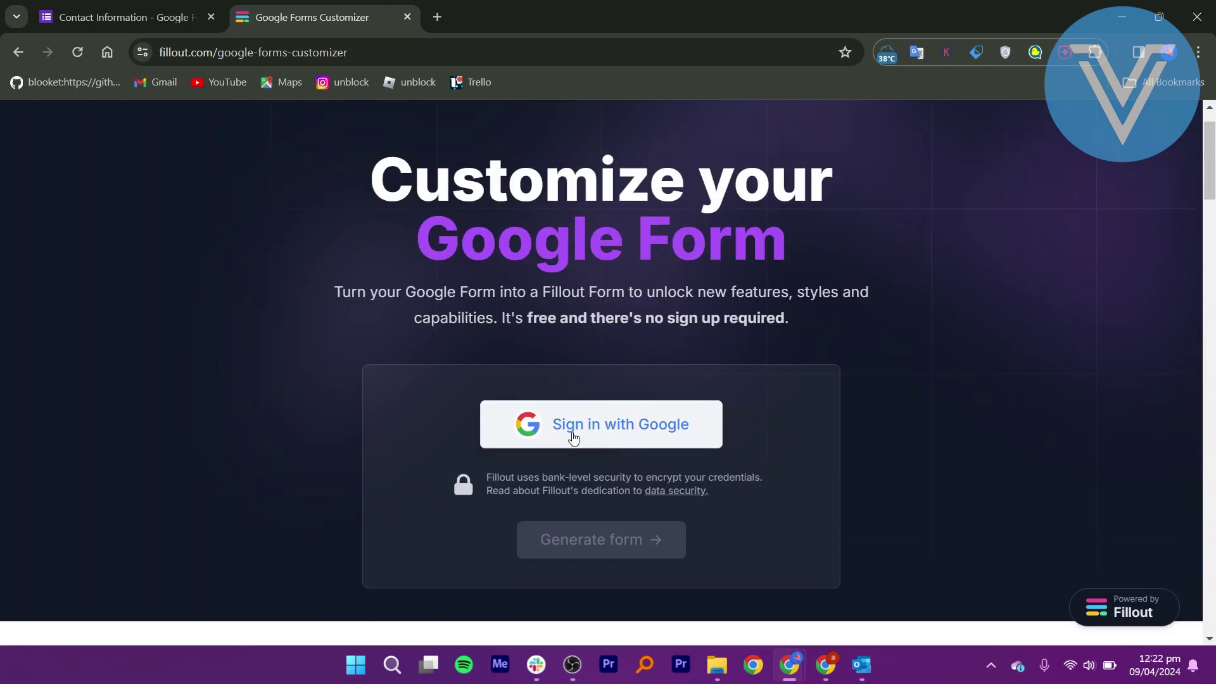
# - Sign in with Google and open the converted Contact Information form in the Fillout editor
pyautogui.click(563, 425)
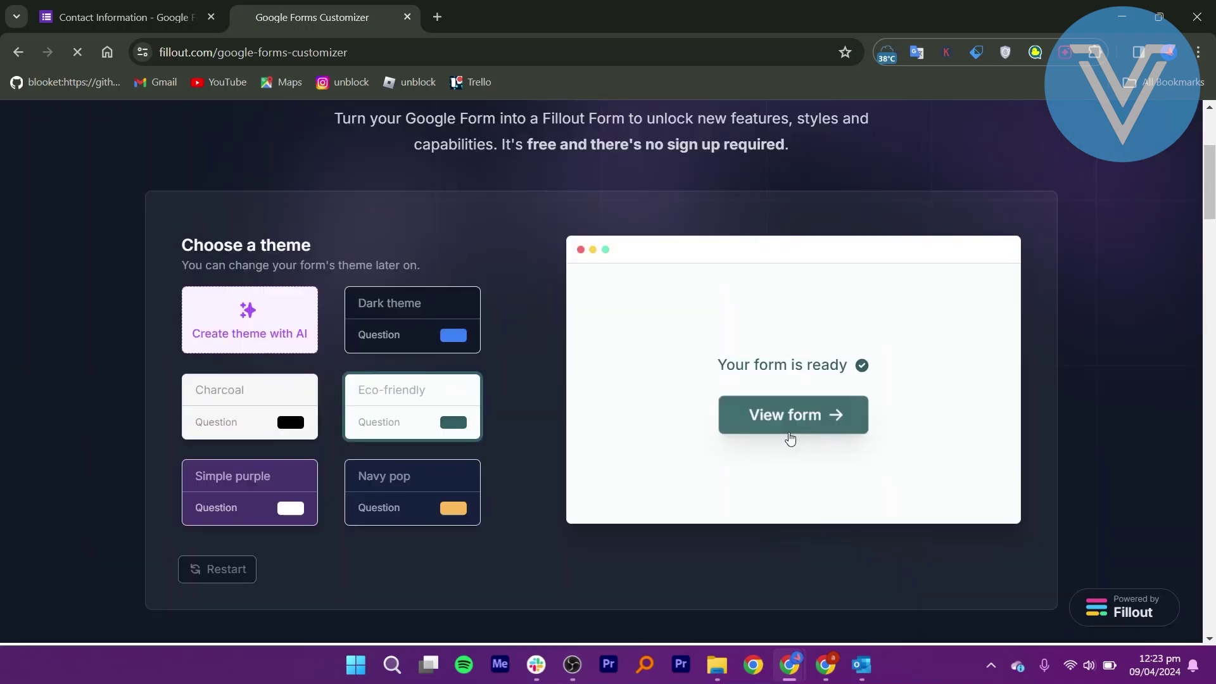
pyautogui.click(790, 434)
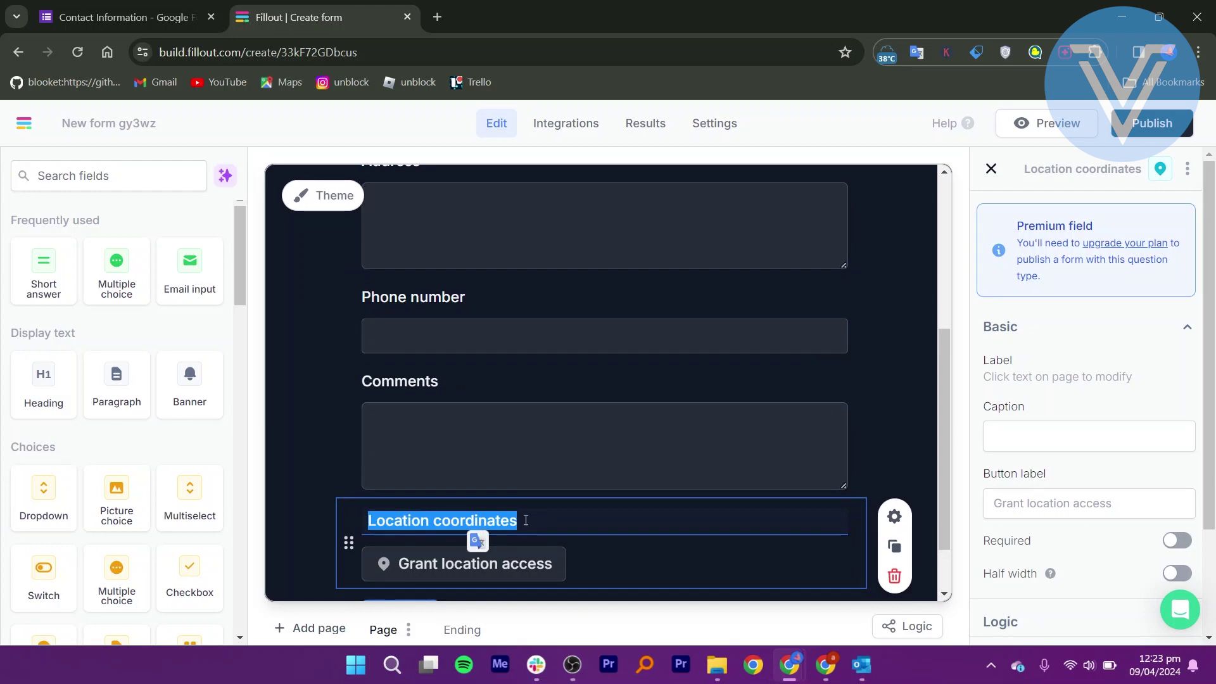
pyautogui.click(508, 516)
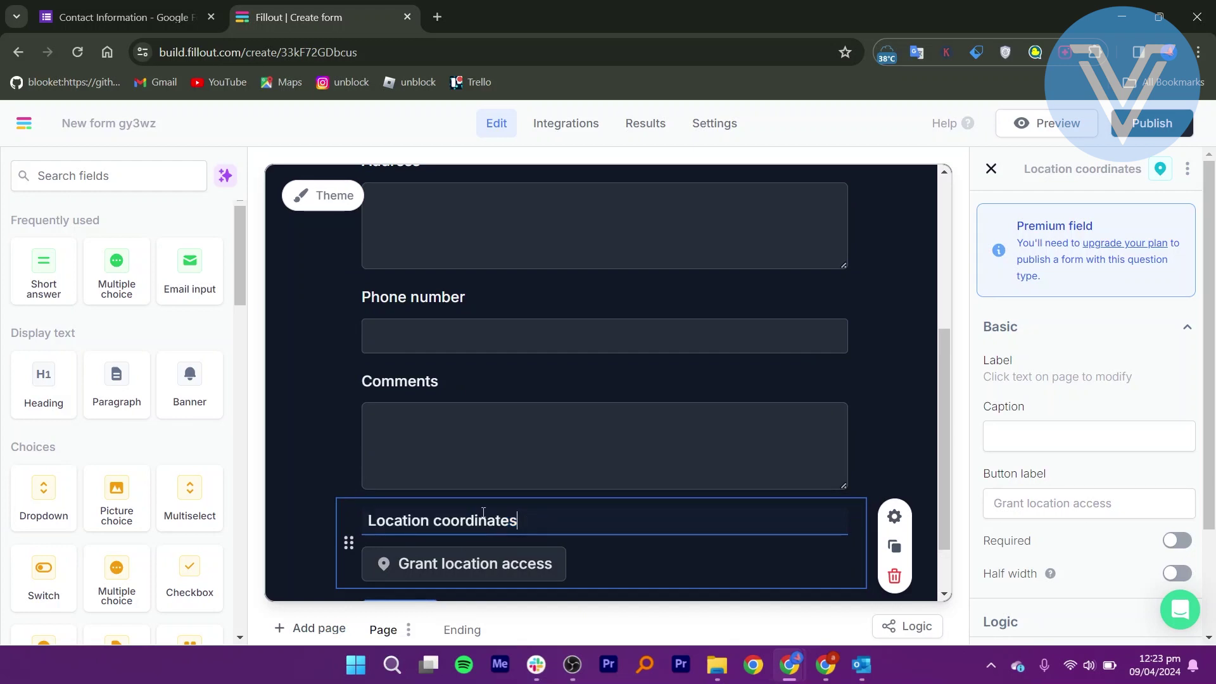
pyautogui.click(489, 568)
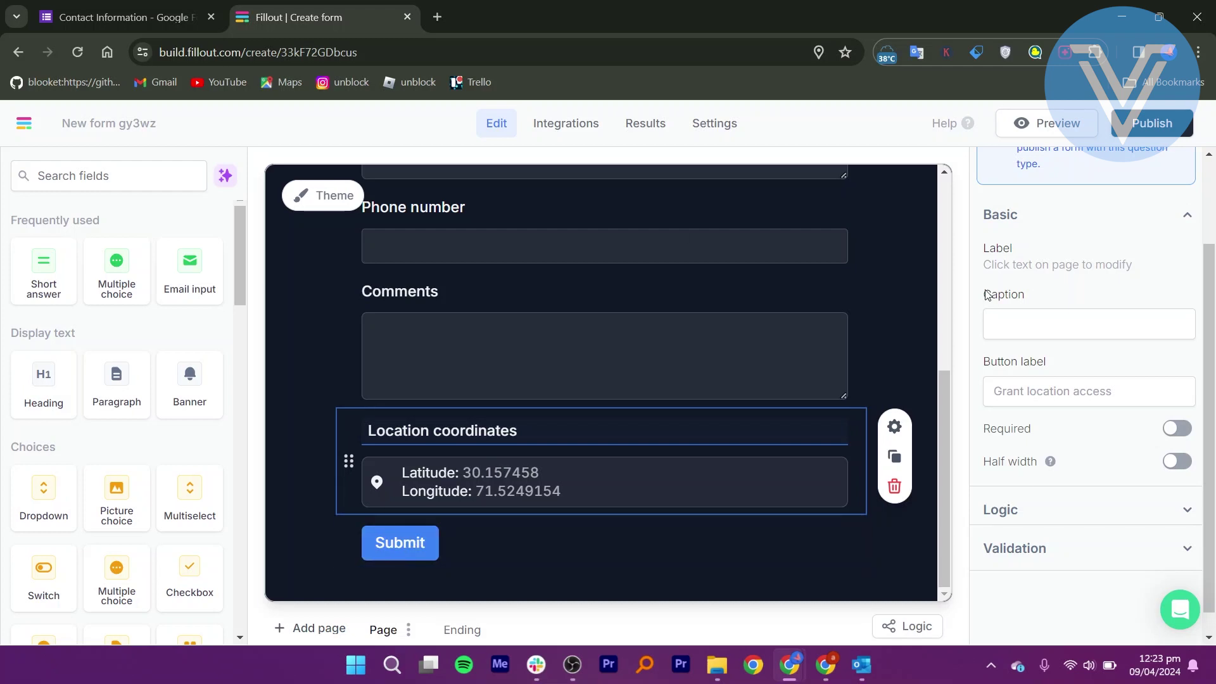
pyautogui.moveTo(947, 415); pyautogui.dragTo(949, 195)
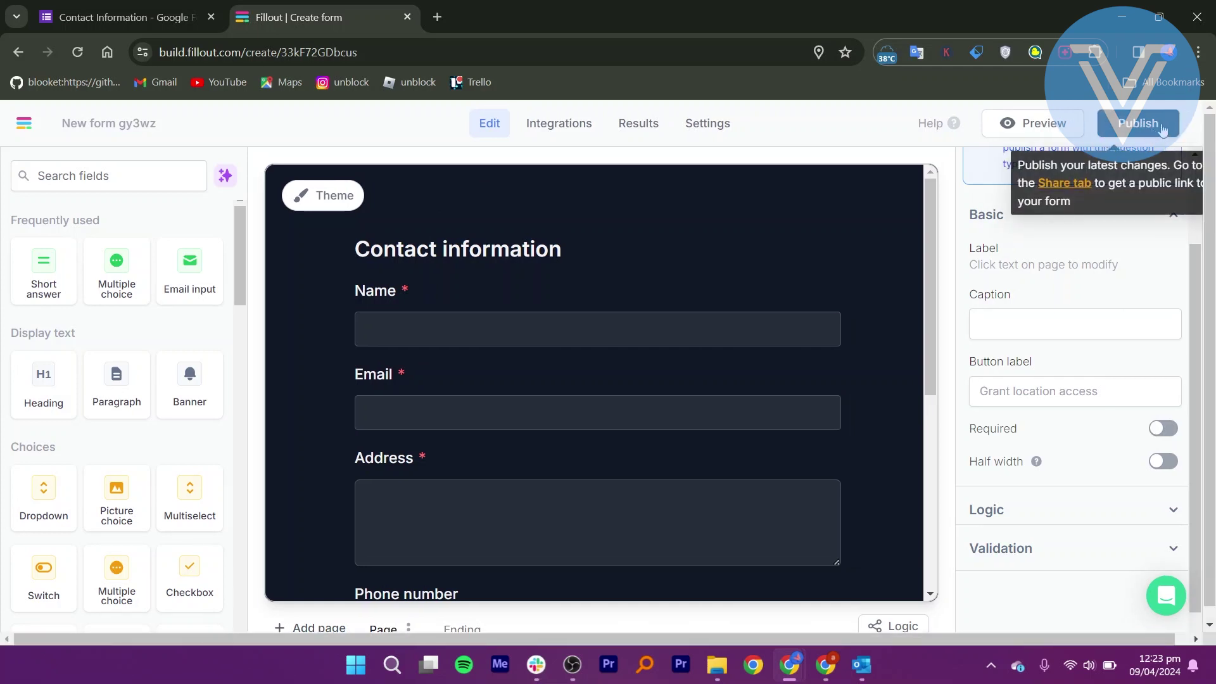
# - Preview the Contact information form on desktop to check its Name, Email, Address and Phone questions
pyautogui.click(1038, 125)
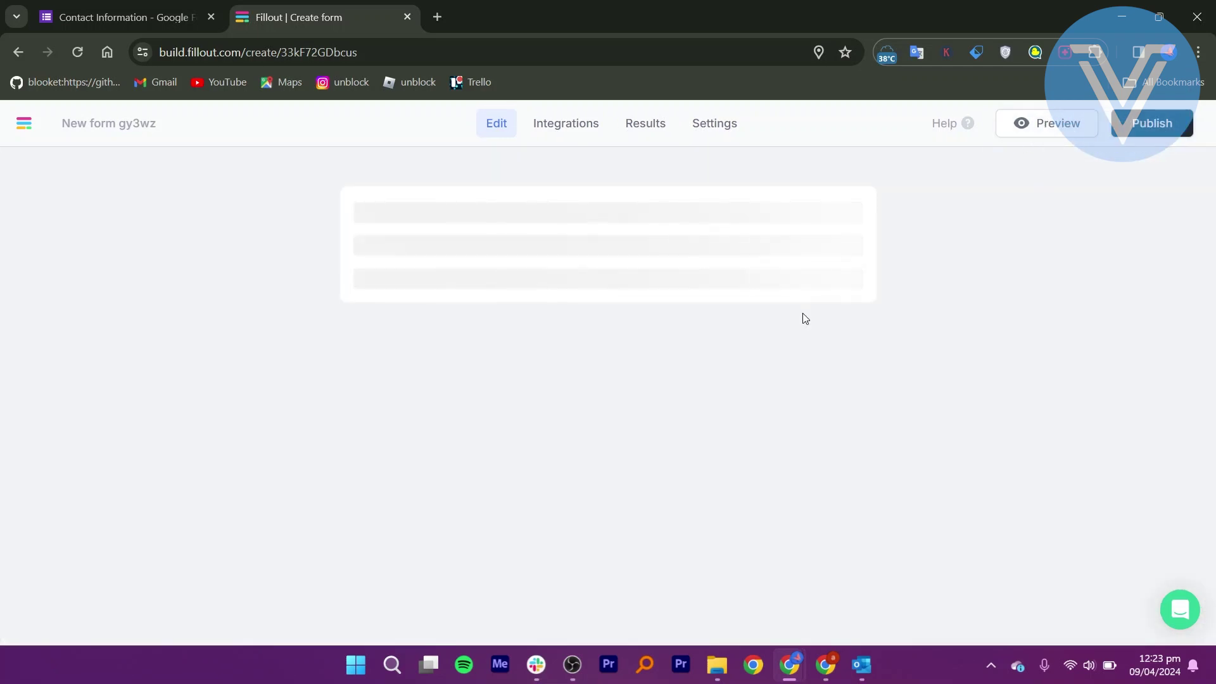